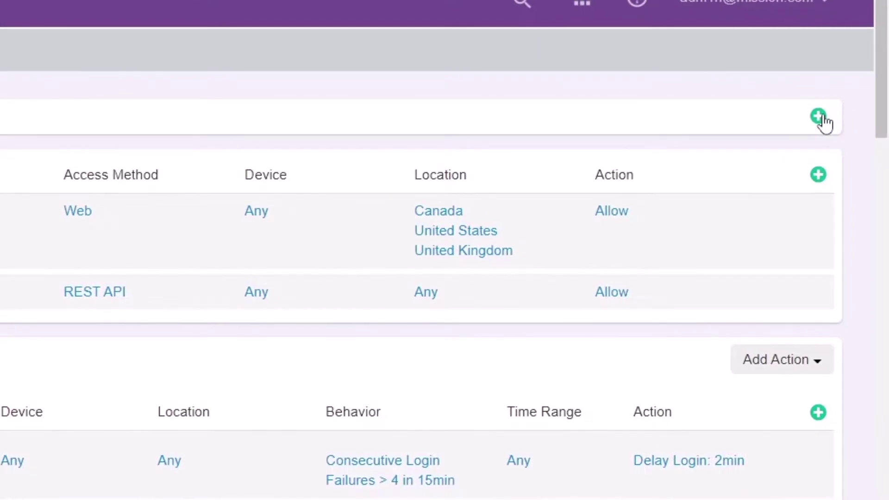
# Add a new application of type Any HTTP/S ZTNA App/Service from Policies
pyautogui.click(819, 116)
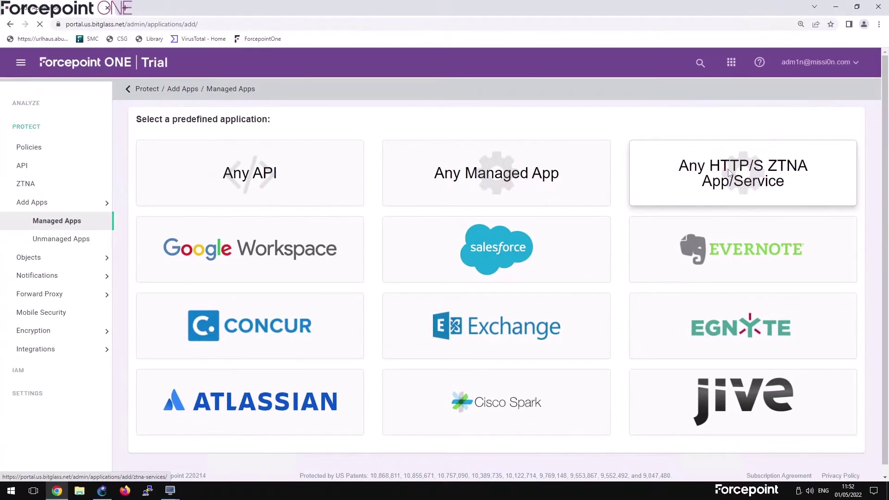
pyautogui.click(582, 212)
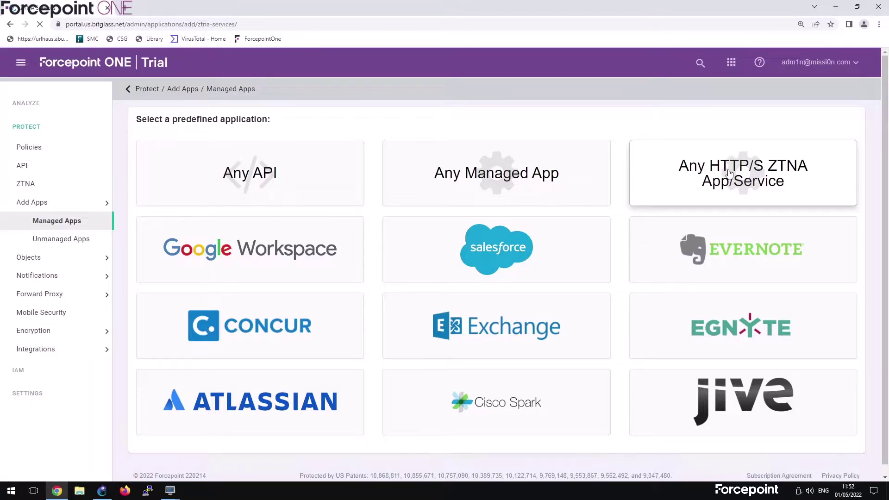
# Name the app 'FP1 Splunk' and set splunk-logo.jpg from Pictures as its logo
pyautogui.click(207, 133)
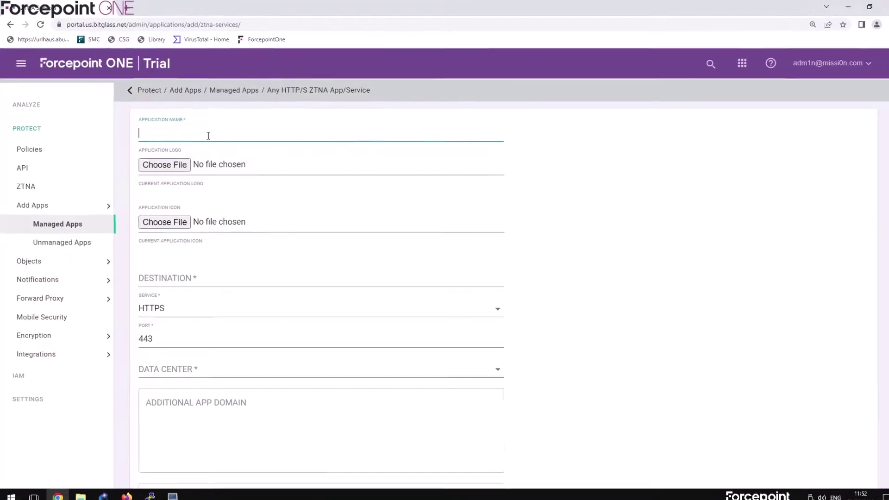
pyautogui.write('FP1 Splu')
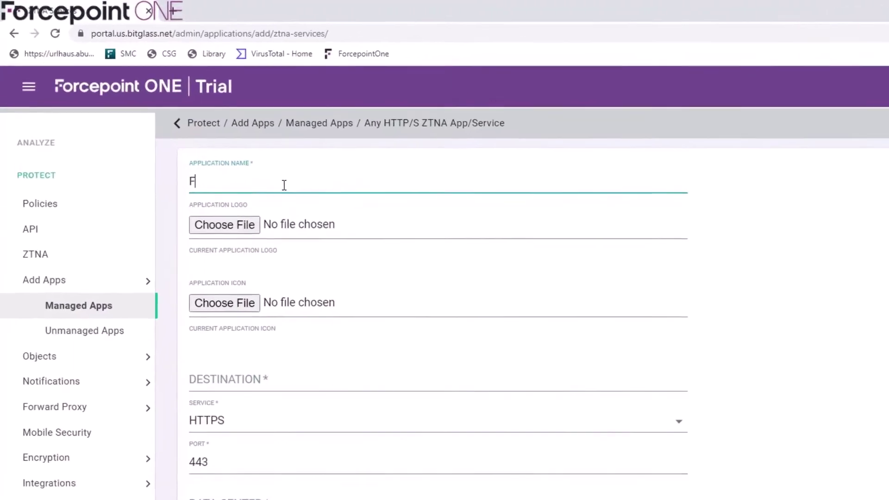
pyautogui.write('nk')
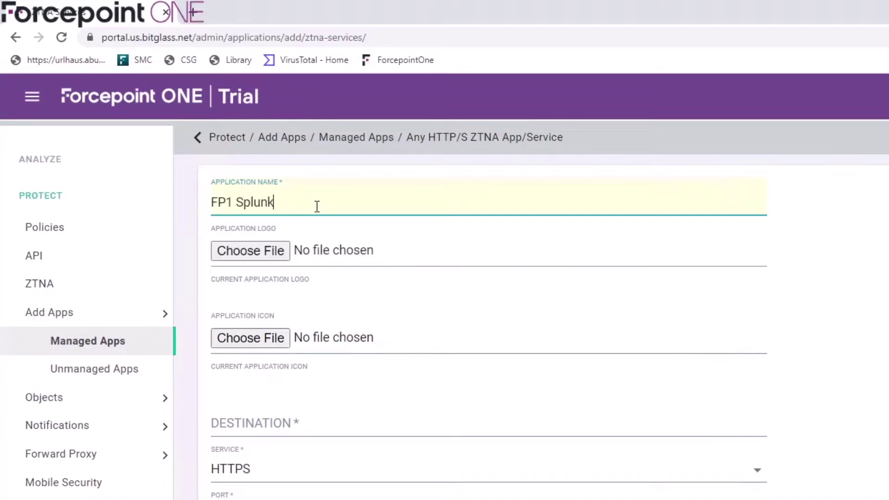
pyautogui.click(285, 250)
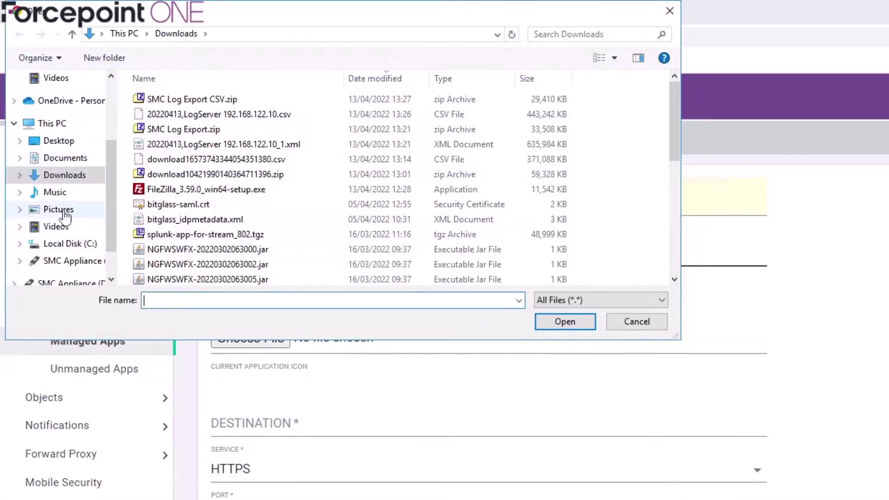
pyautogui.click(51, 209)
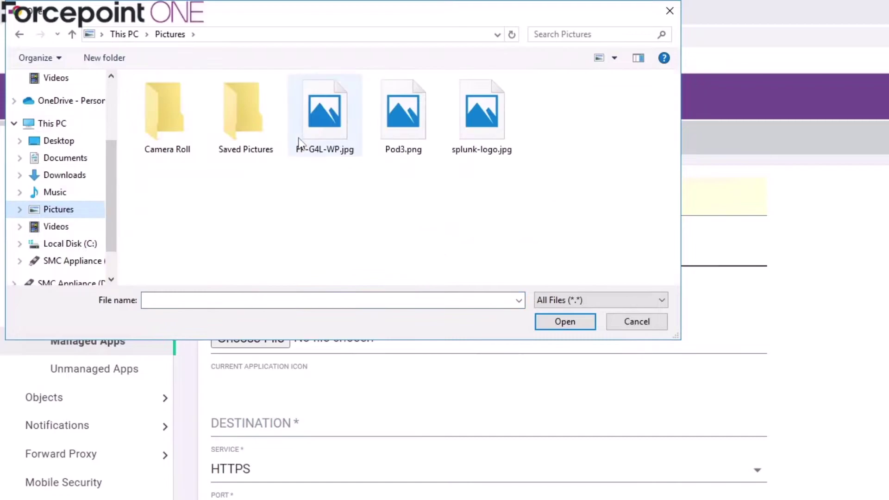
pyautogui.click(488, 135)
pyautogui.click(563, 326)
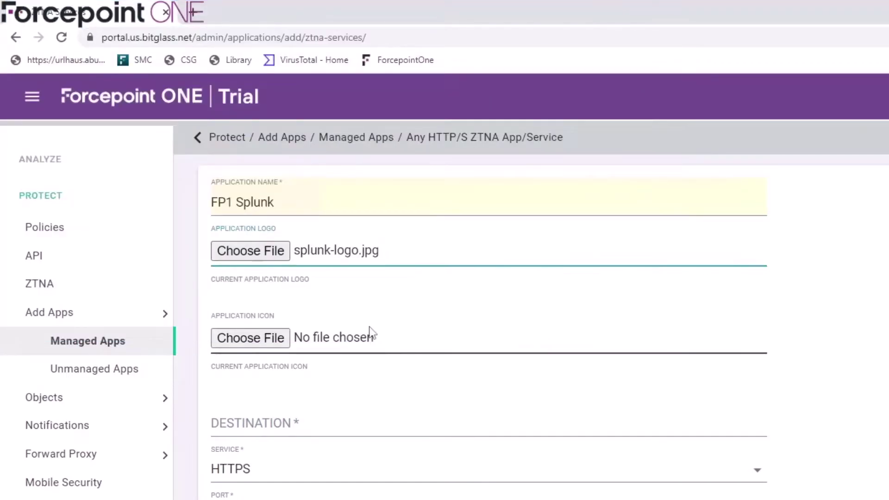
# Enter the destination host fp1splunk.missi0n.local, correcting the misspelled domain ending
pyautogui.click(293, 419)
pyautogui.write('f')
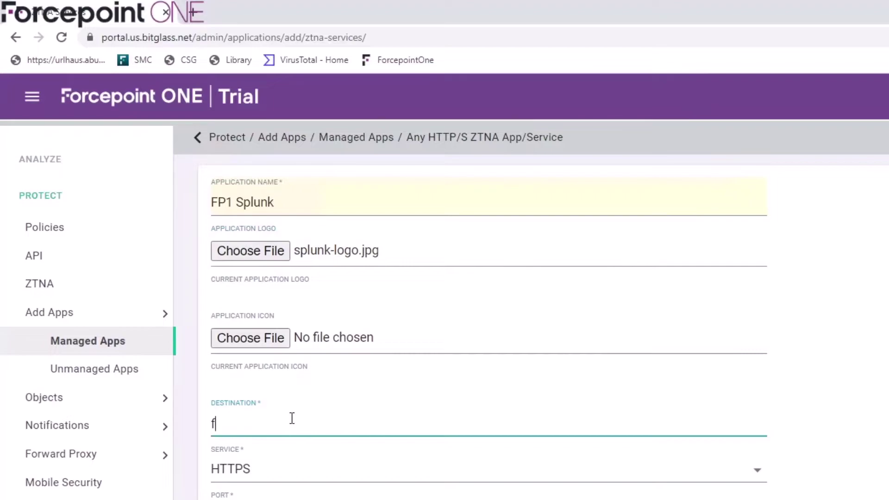
pyautogui.write('p1splunk')
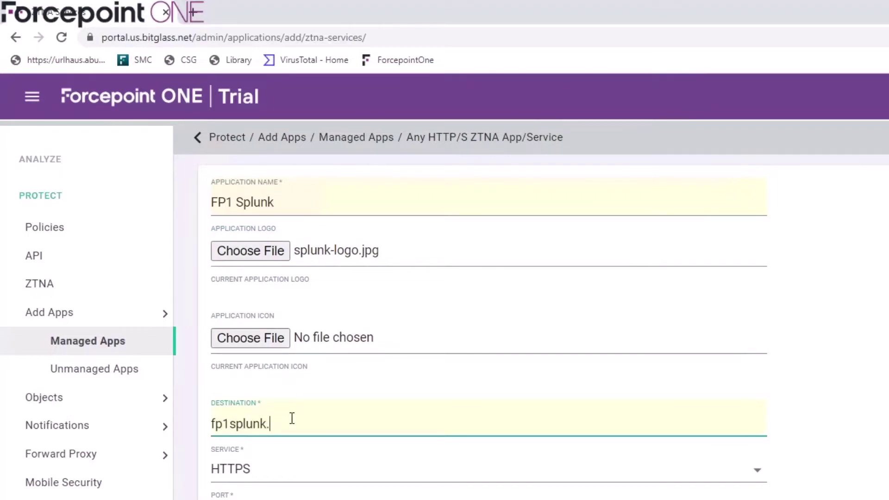
pyautogui.write('.missi0n.clocl')
pyautogui.press('Tab')
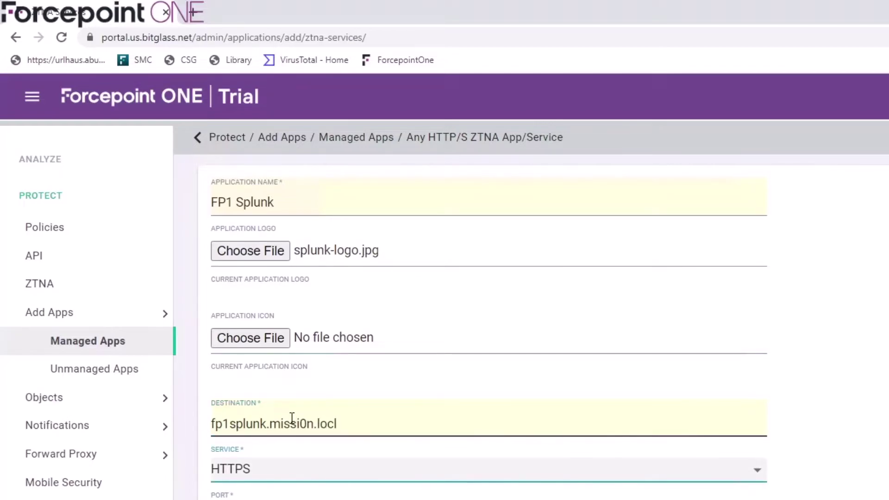
pyautogui.hotkey('shift', 'Tab')
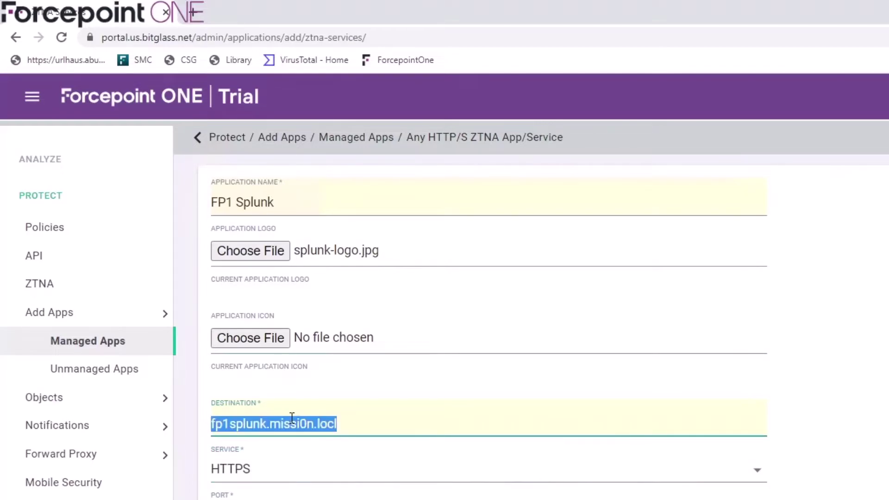
pyautogui.scroll(-4, 292, 419)
pyautogui.press('End')
pyautogui.press('BackSpace')
pyautogui.write('a')
pyautogui.press('Tab')
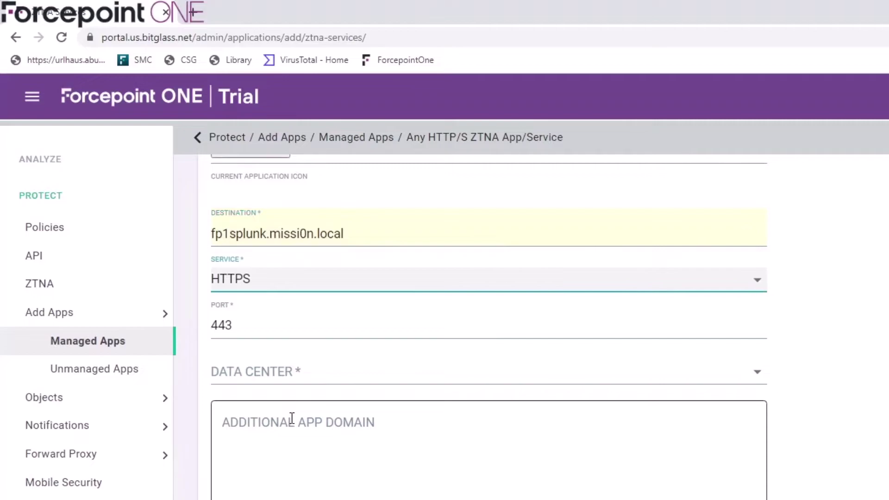
# Set service to HTTP, port 8000, data center pod3-dc, and save the app
pyautogui.press('space')
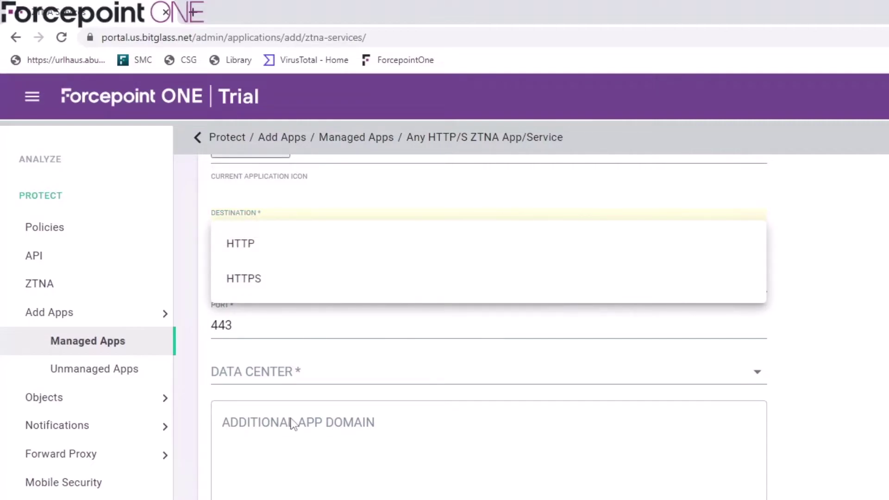
pyautogui.click(257, 246)
pyautogui.click(245, 371)
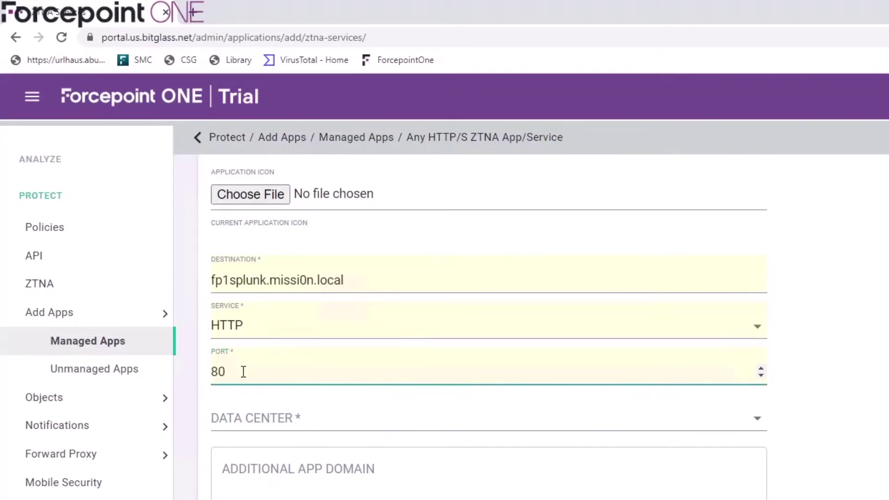
pyautogui.write('00')
pyautogui.click(244, 416)
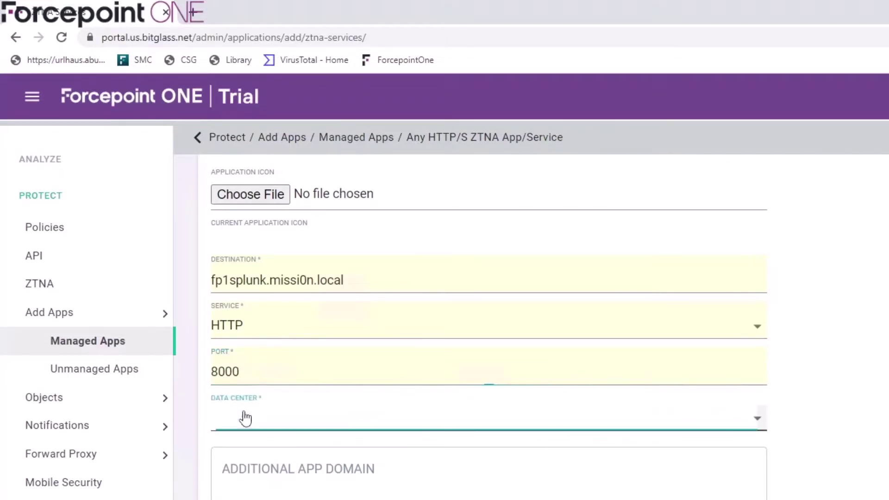
pyautogui.click(498, 423)
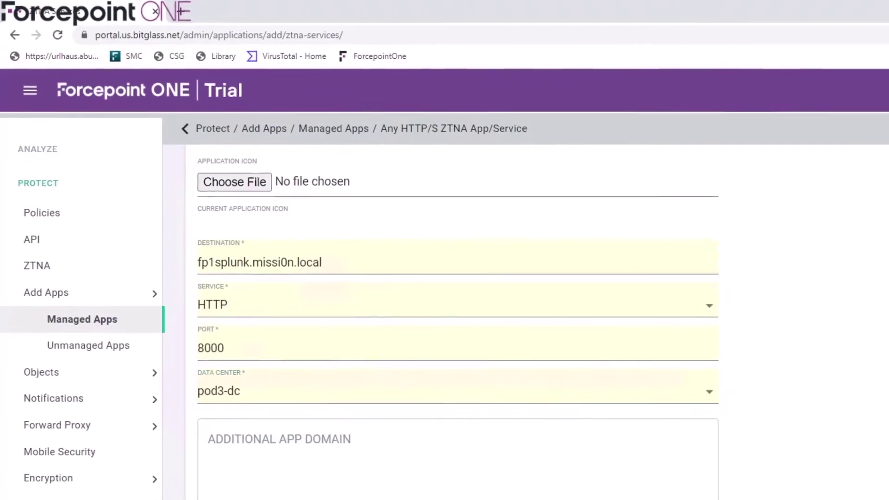
pyautogui.click(812, 91)
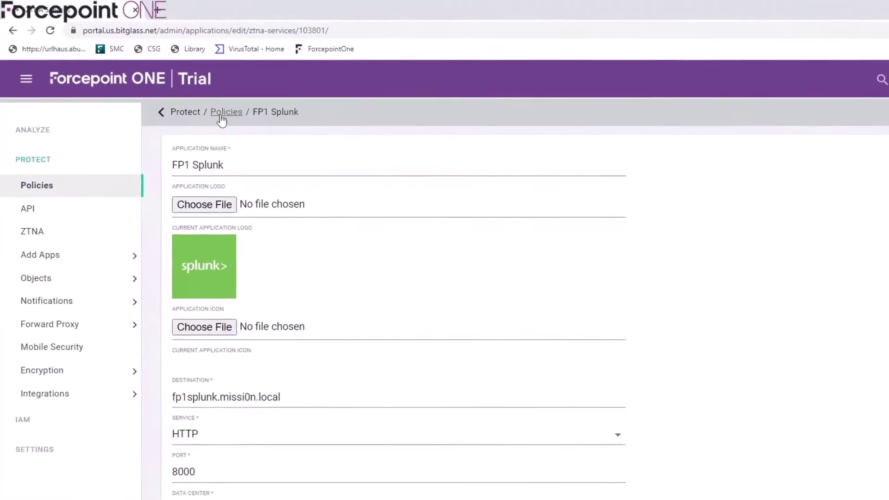
# Back on Policies, switch the Splunk rule's Groups from Any to Selected
pyautogui.click(179, 90)
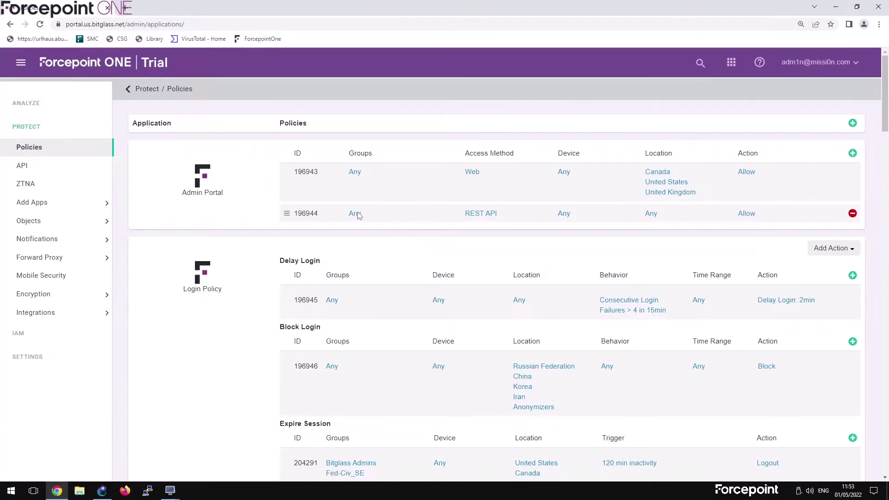
pyautogui.scroll(-20, 358, 217)
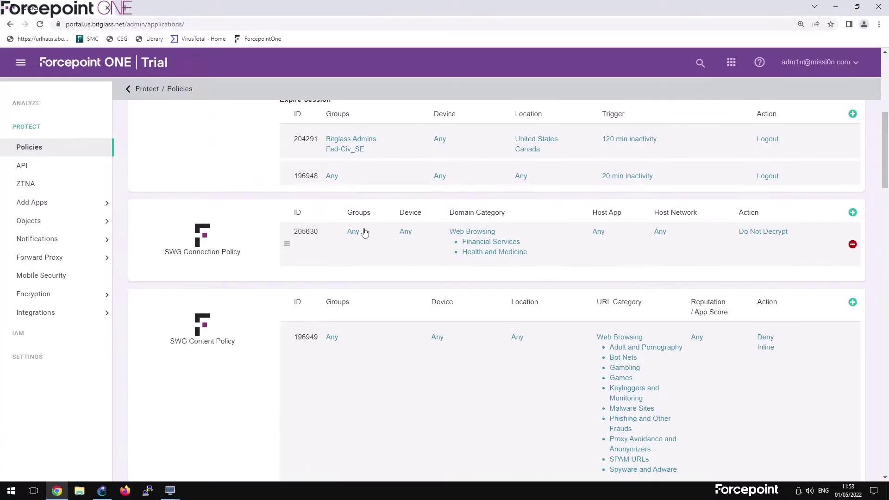
pyautogui.scroll(-5, 362, 239)
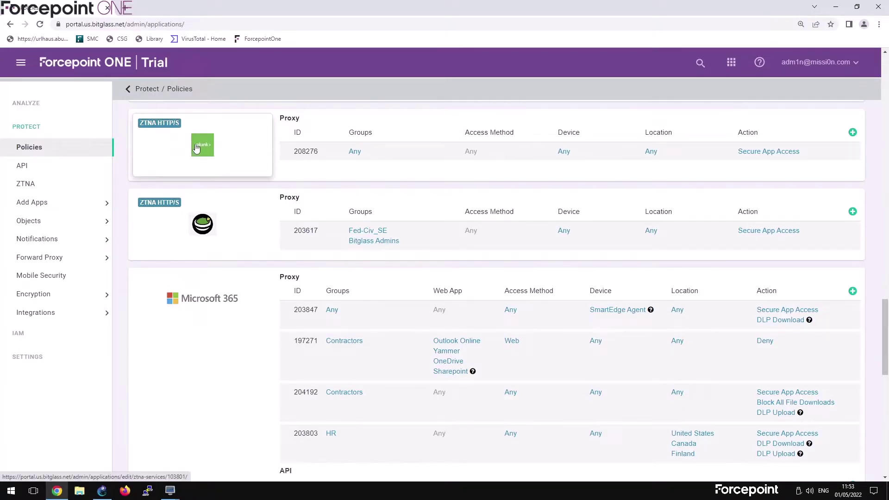
pyautogui.click(356, 153)
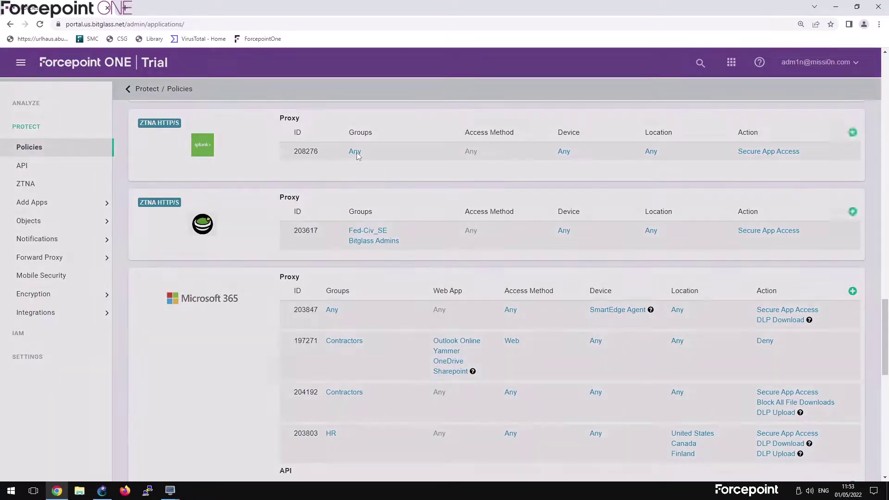
pyautogui.click(378, 123)
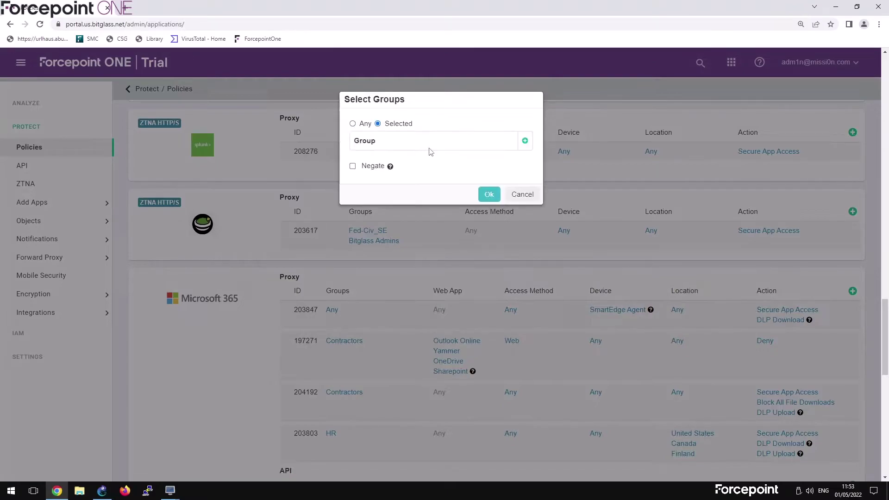
# Add Bitglass Admins, Engineering and IT groups, remove the extra entry, and confirm
pyautogui.click(527, 142)
pyautogui.click(528, 141)
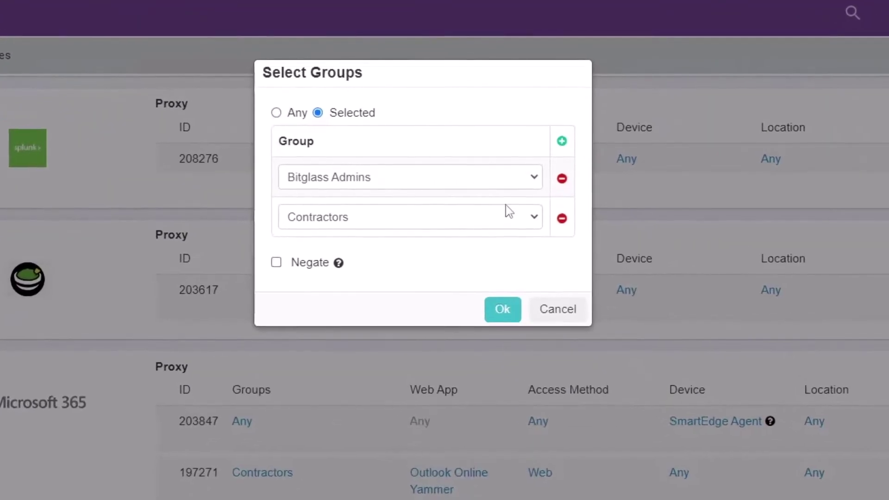
pyautogui.click(510, 211)
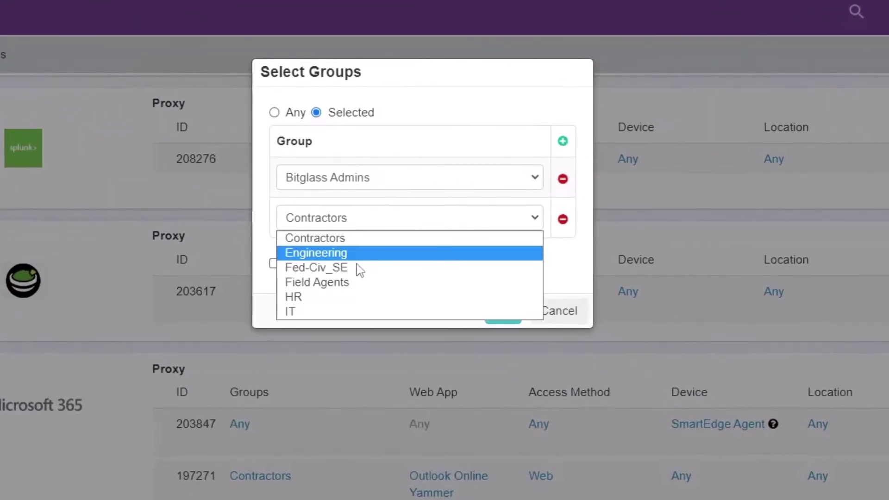
pyautogui.click(391, 249)
pyautogui.click(459, 257)
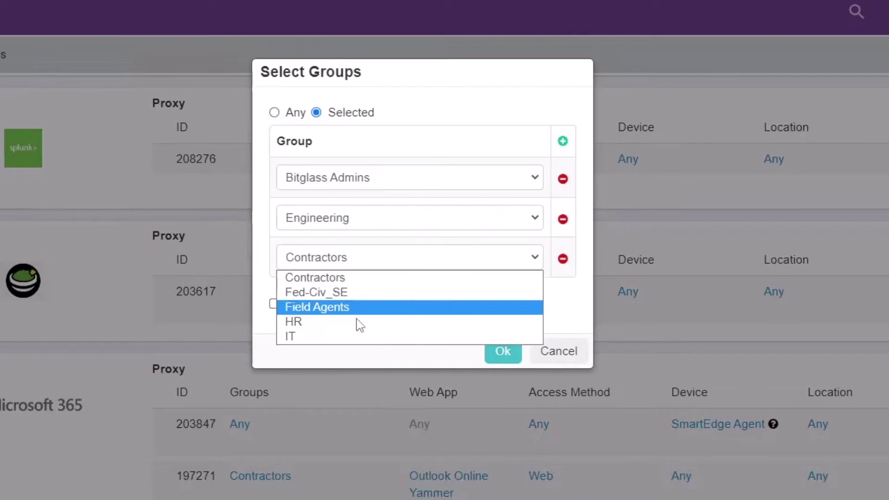
pyautogui.click(322, 341)
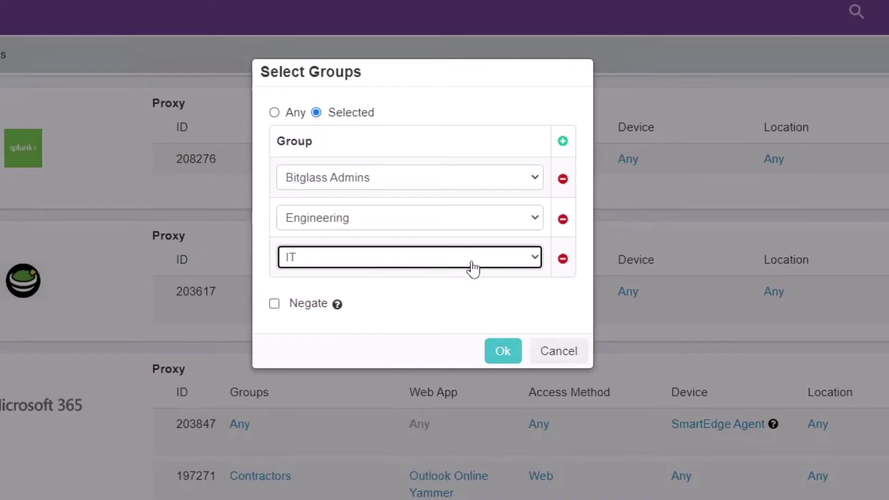
pyautogui.click(563, 141)
pyautogui.click(447, 301)
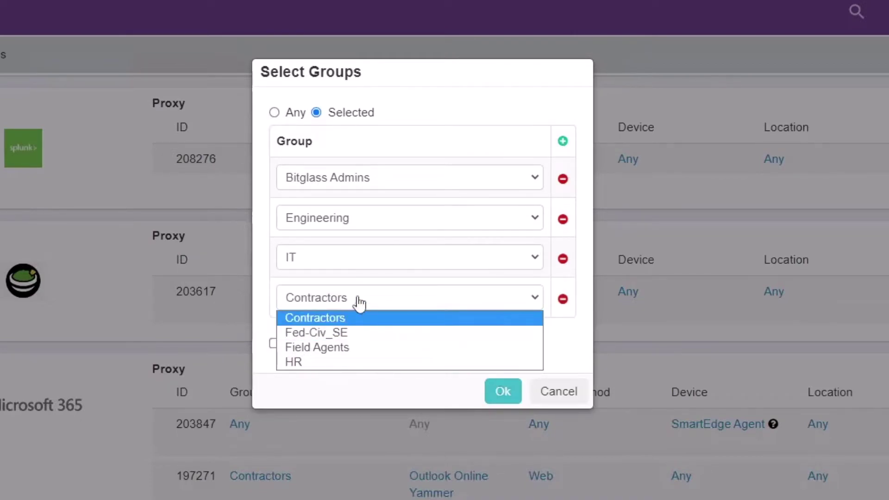
pyautogui.click(562, 298)
pyautogui.click(501, 352)
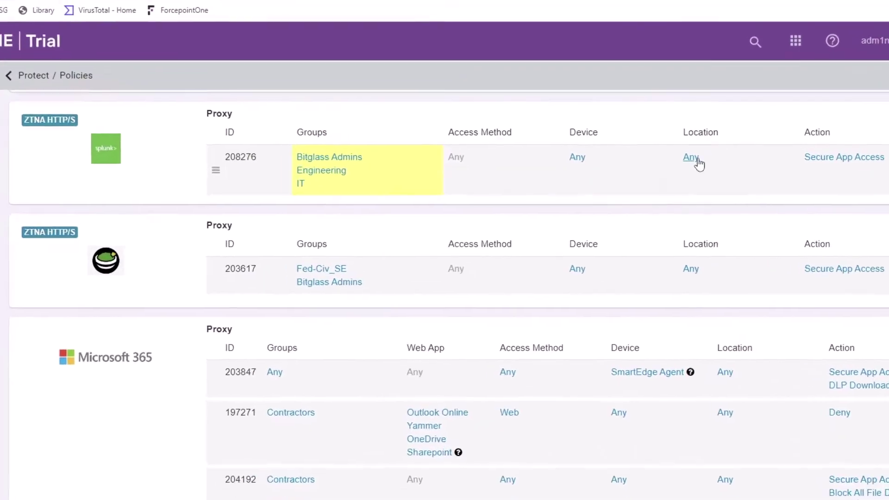
# Switch the Splunk rule's Location to Selected and add United States
pyautogui.click(692, 157)
pyautogui.click(293, 117)
pyautogui.click(529, 147)
pyautogui.click(392, 188)
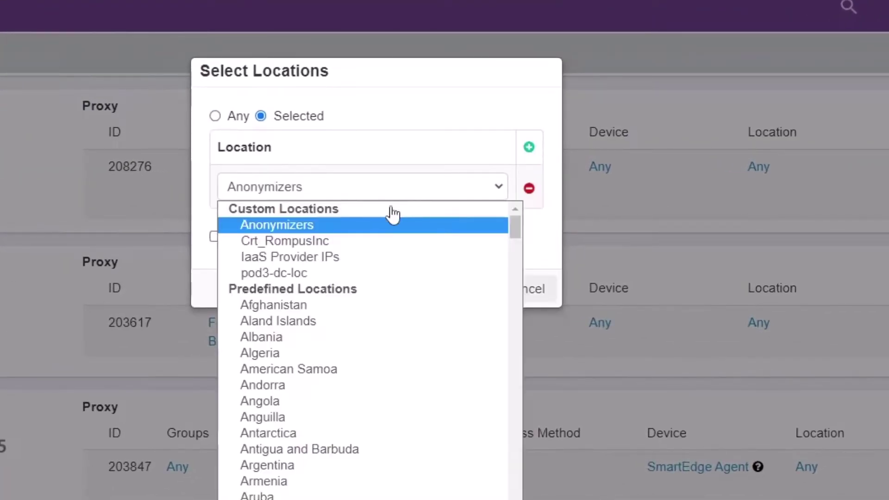
pyautogui.write('united states')
pyautogui.press('Return')
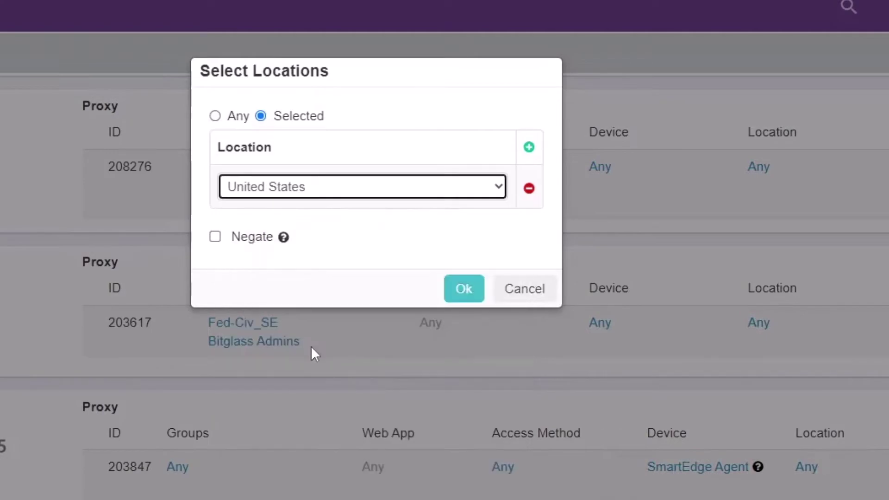
# Add Canada as the second location, confirm, and save the policies
pyautogui.click(529, 147)
pyautogui.click(362, 230)
pyautogui.write('canada')
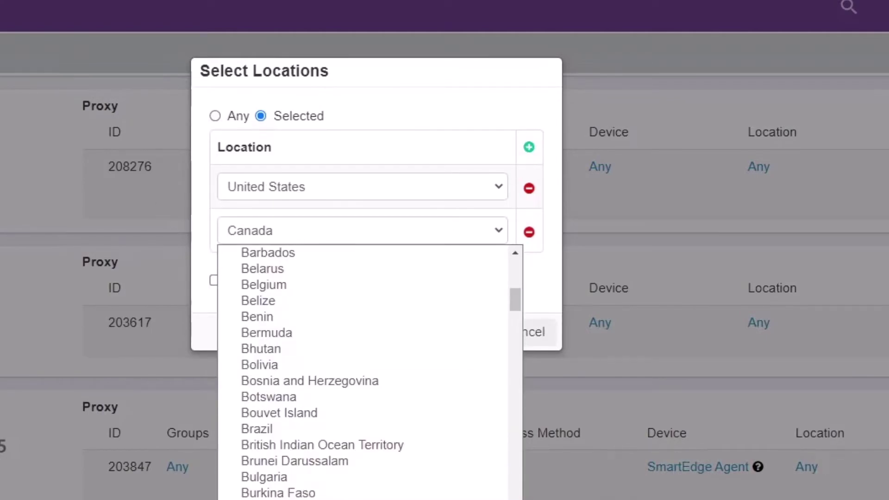
pyautogui.press('Return')
pyautogui.click(463, 331)
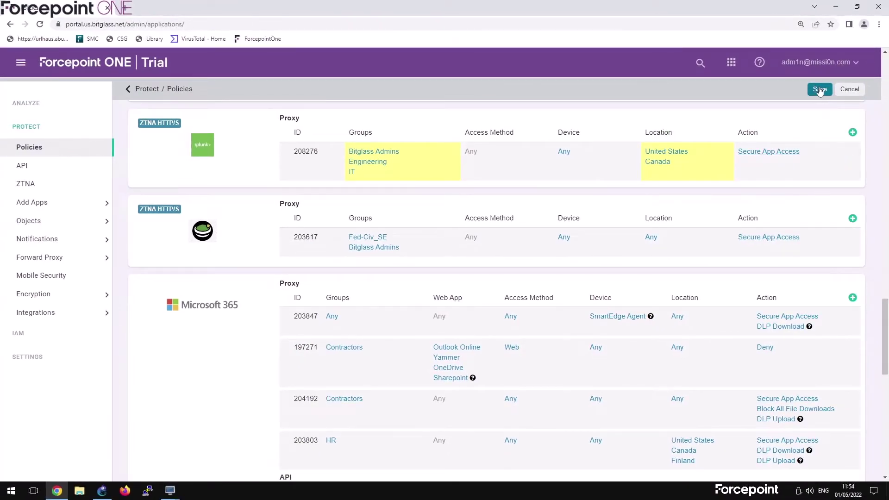
pyautogui.click(820, 90)
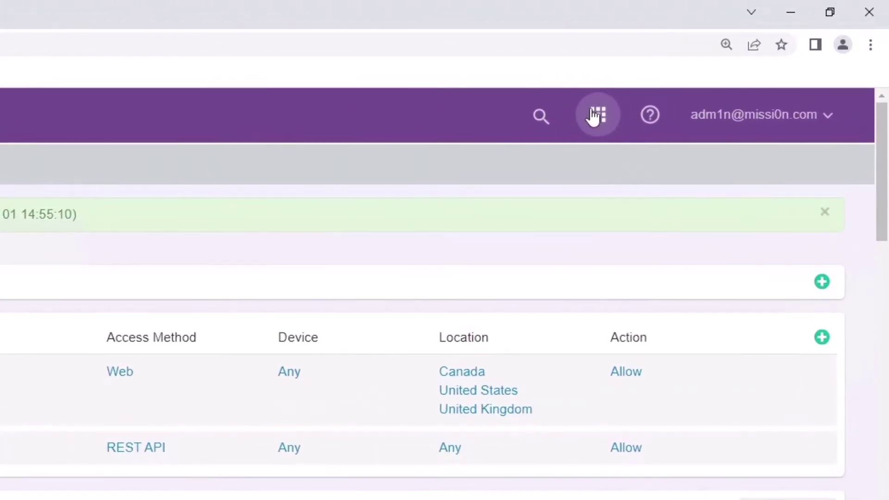
# Go to the User Portal from the apps grid, sign in, and launch the Splunk tile
pyautogui.click(726, 62)
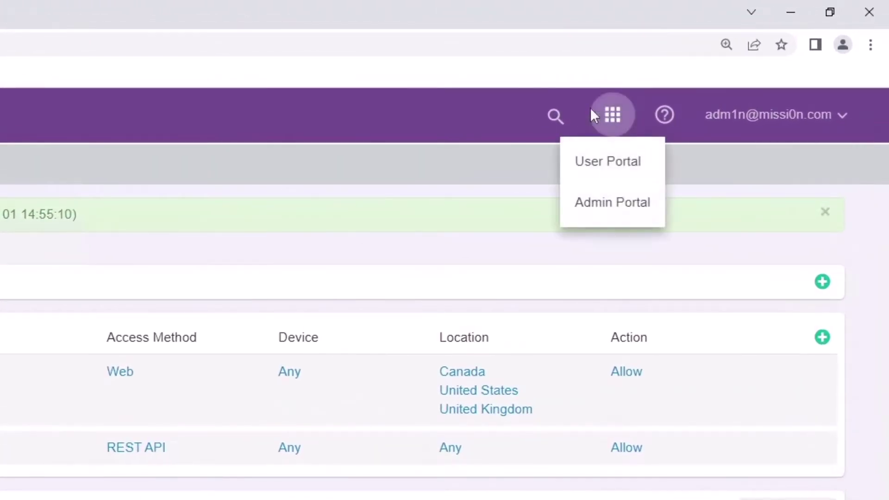
pyautogui.click(601, 163)
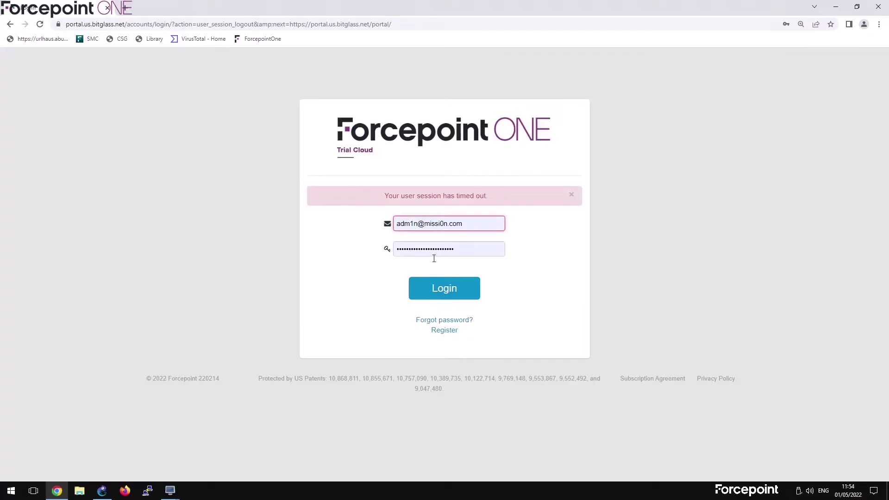
pyautogui.click(437, 291)
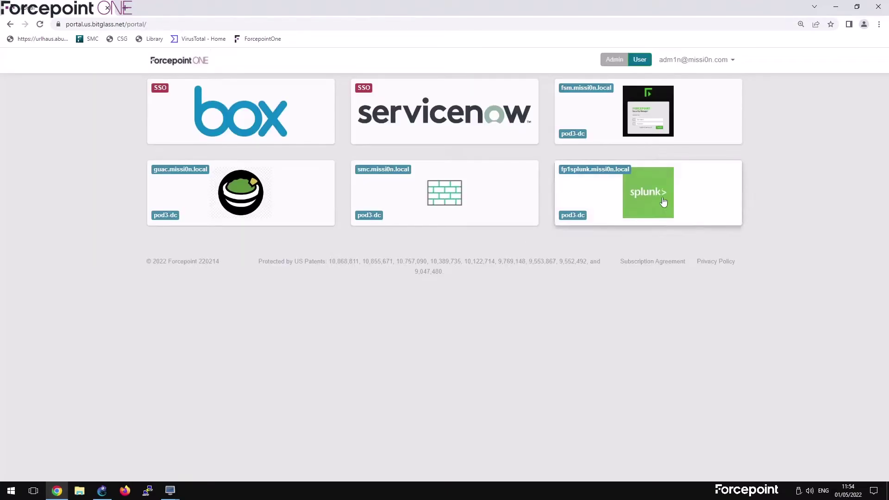
pyautogui.click(653, 200)
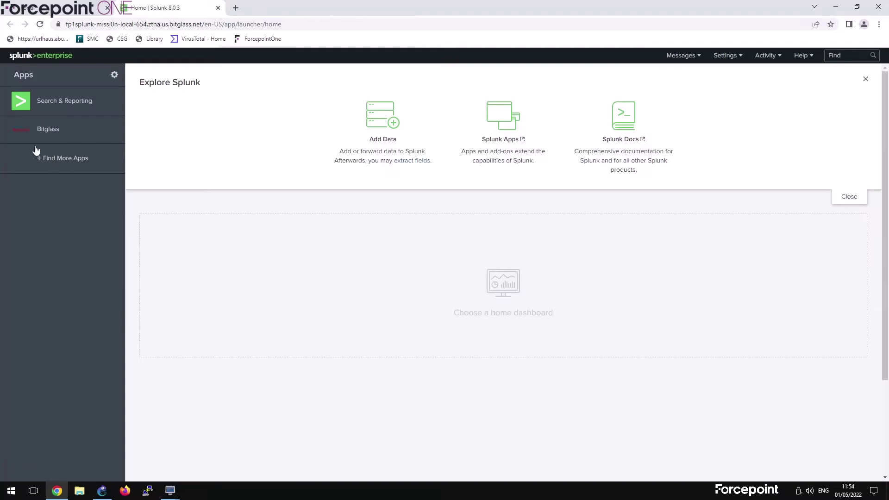
# Open the Bitglass app from Splunk's Apps sidebar
pyautogui.click(33, 139)
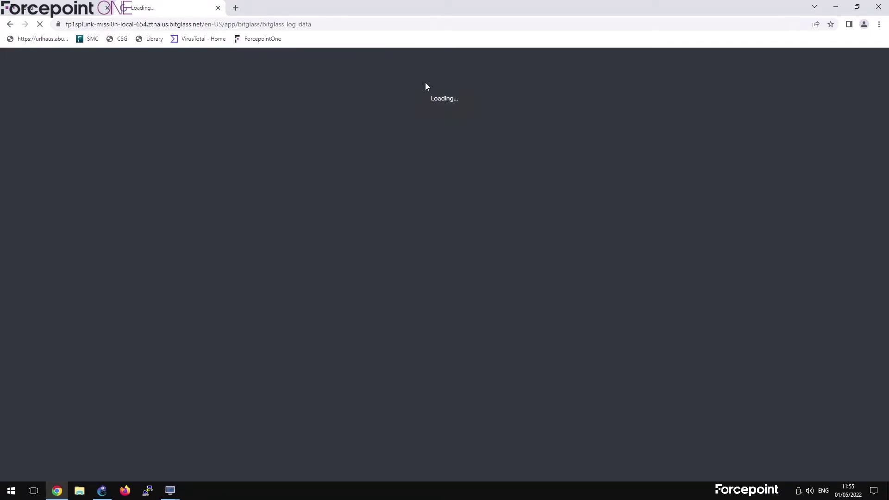